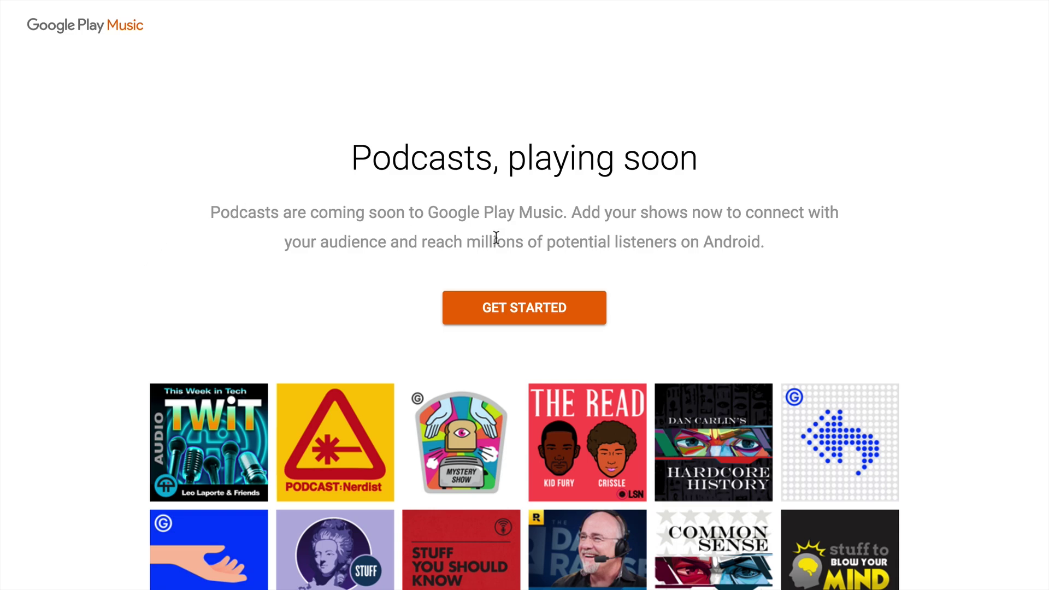
pyautogui.scroll(-3, 495, 238)
pyautogui.scroll(-3, 495, 238)
pyautogui.scroll(-6, 495, 238)
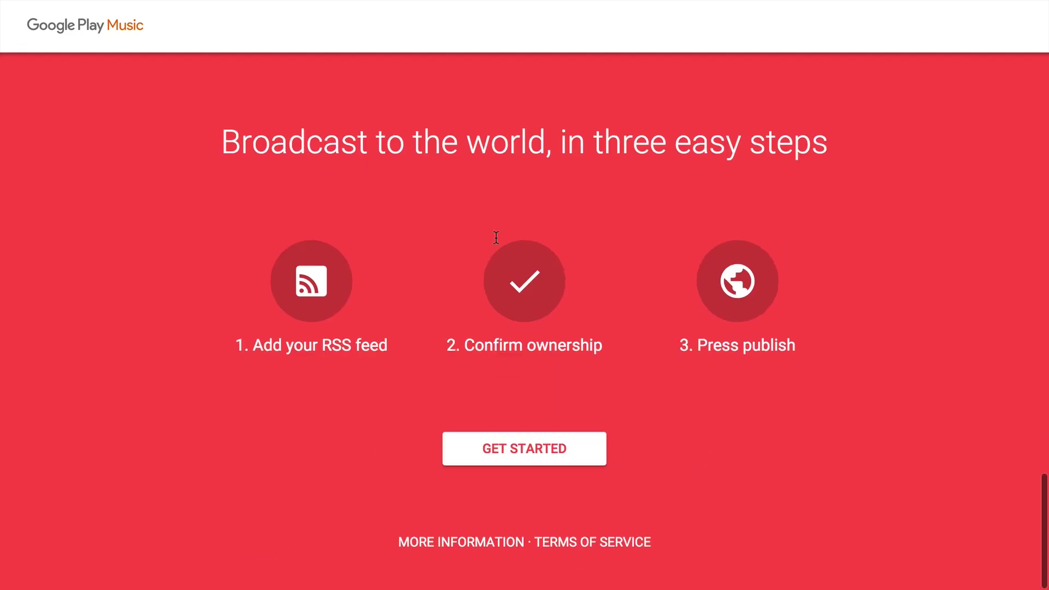
pyautogui.scroll(15, 495, 238)
# Enter the podcast portal via GET STARTED, reaching the All Podcasts list.
pyautogui.click(521, 316)
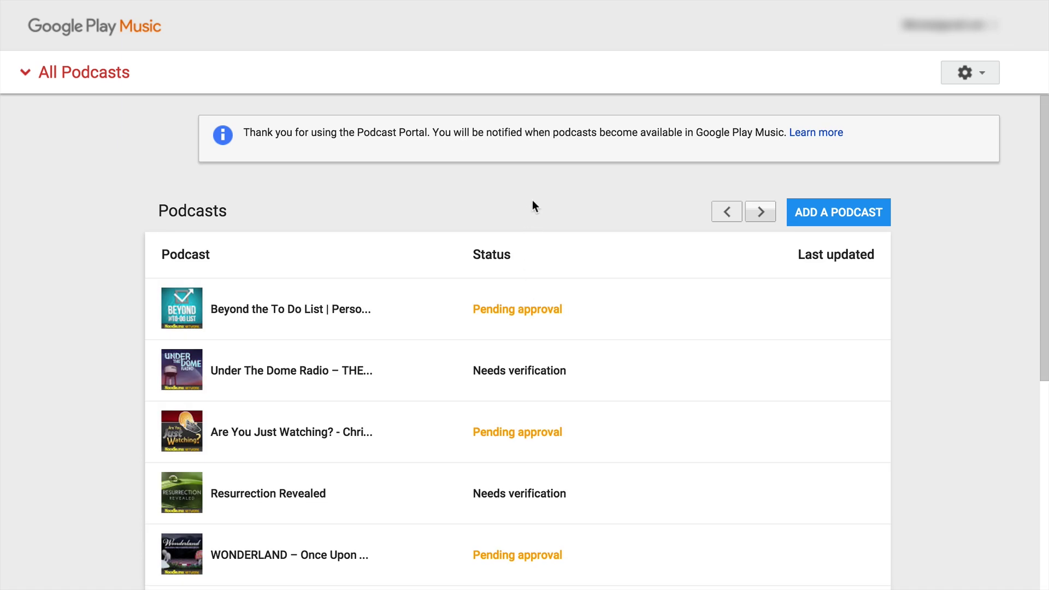
# Begin a new podcast entry with ADD A PODCAST, bringing up the Terms of Service.
pyautogui.click(809, 225)
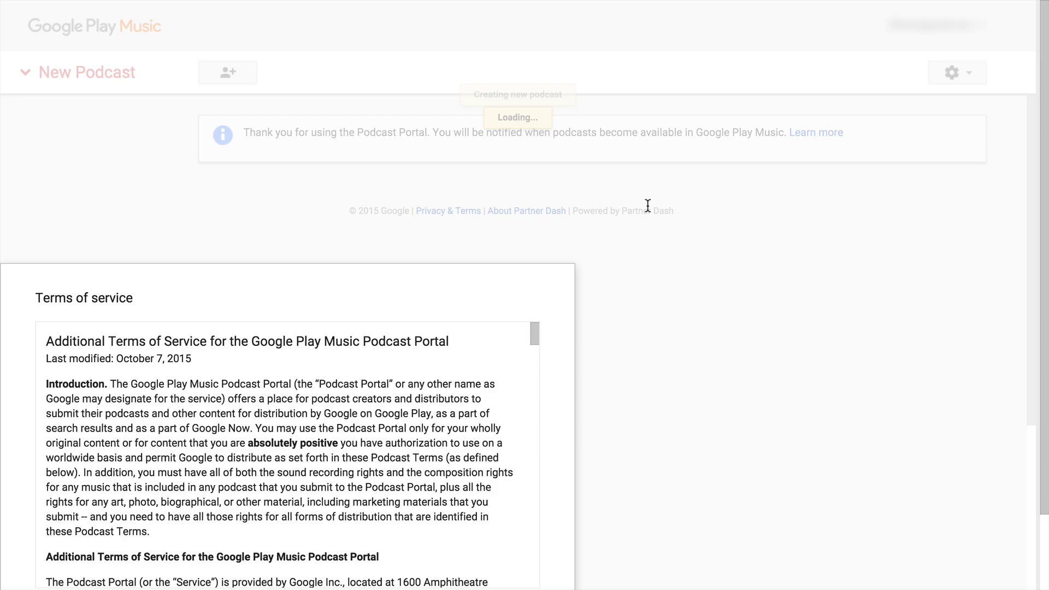
pyautogui.scroll(-3, 454, 265)
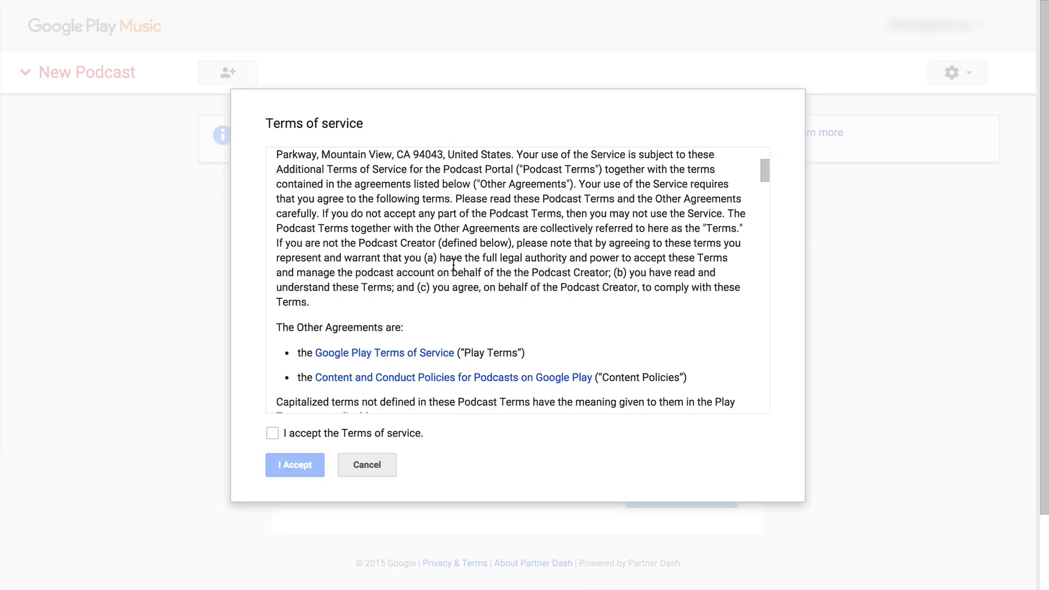
pyautogui.scroll(-3, 453, 264)
pyautogui.scroll(-3, 454, 264)
pyautogui.scroll(-3, 454, 264)
pyautogui.scroll(-5, 453, 265)
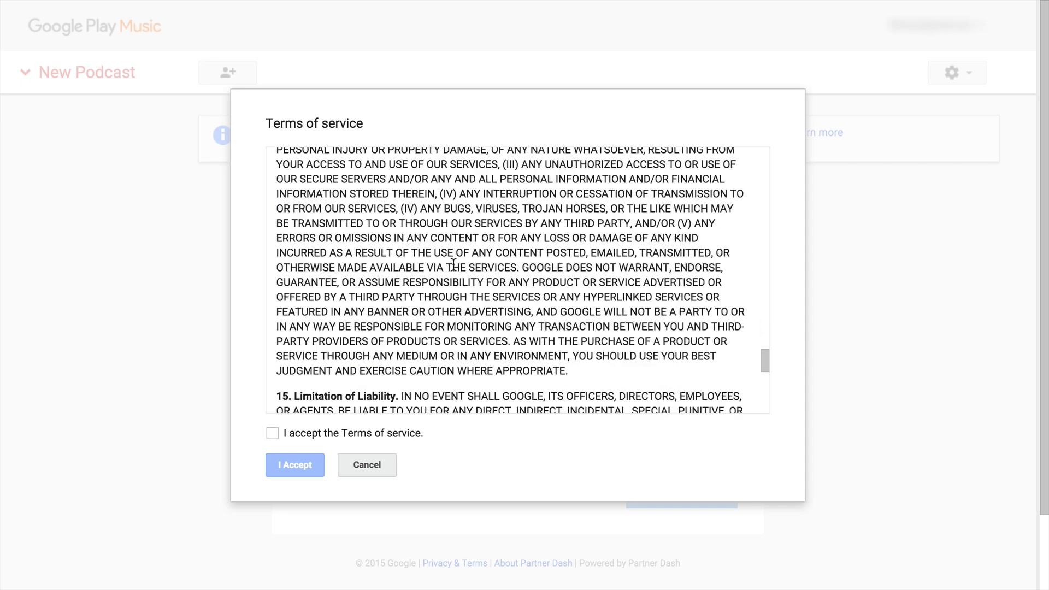
pyautogui.scroll(-5, 285, 399)
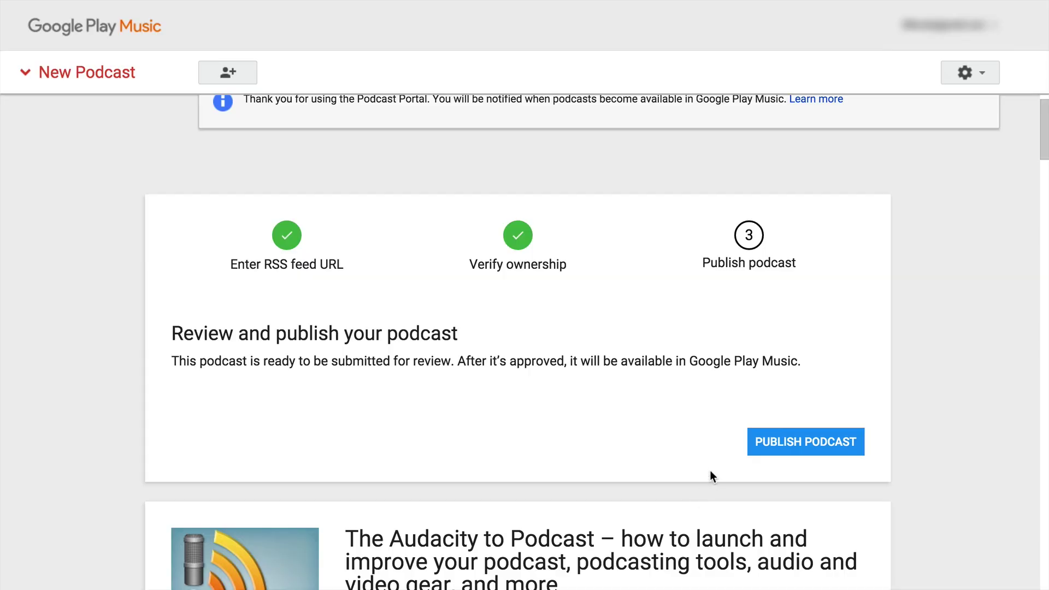
pyautogui.scroll(-6, 709, 473)
pyautogui.scroll(4, 710, 473)
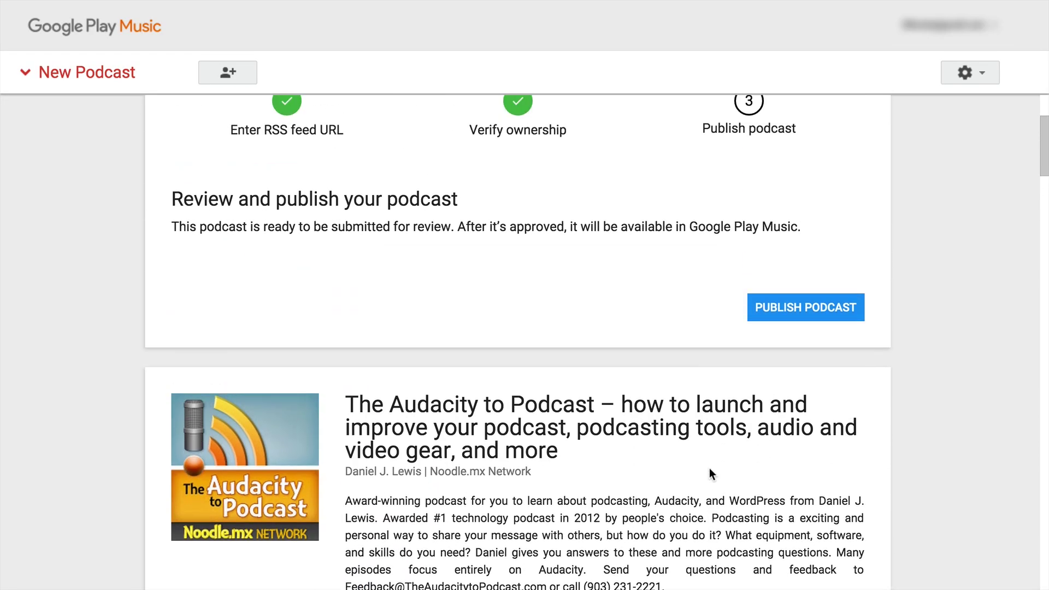
pyautogui.scroll(2, 709, 467)
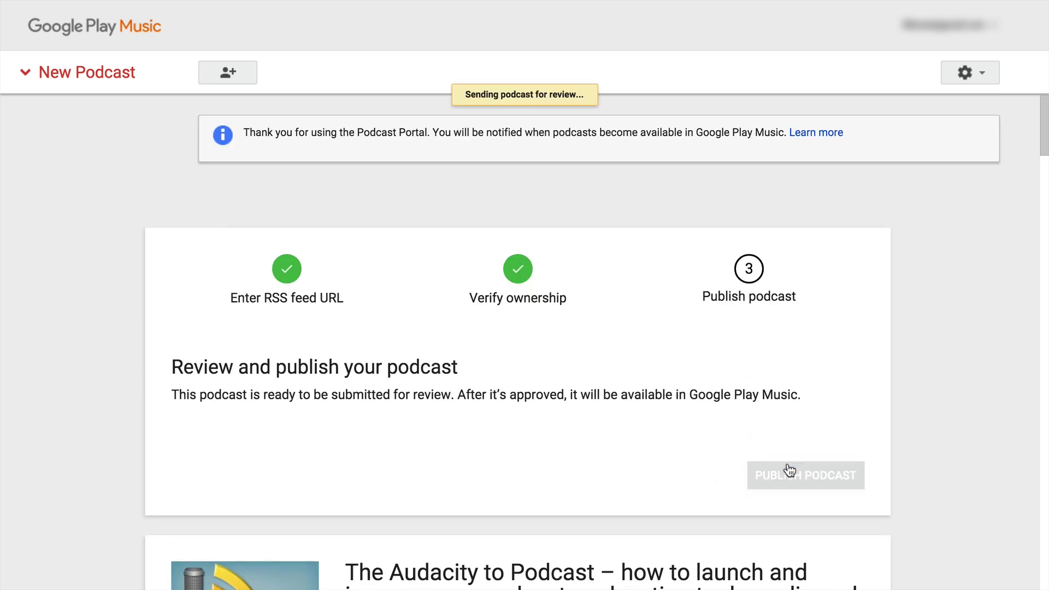